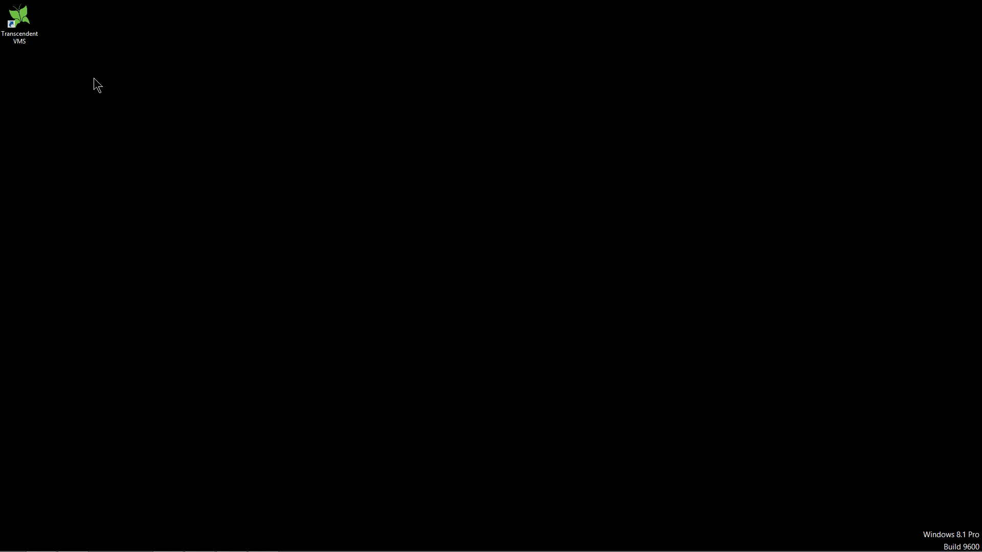
- Launch Transcendent VMS and log in to reach the empty nine-pane Live Preview grid
double_click(23, 25)
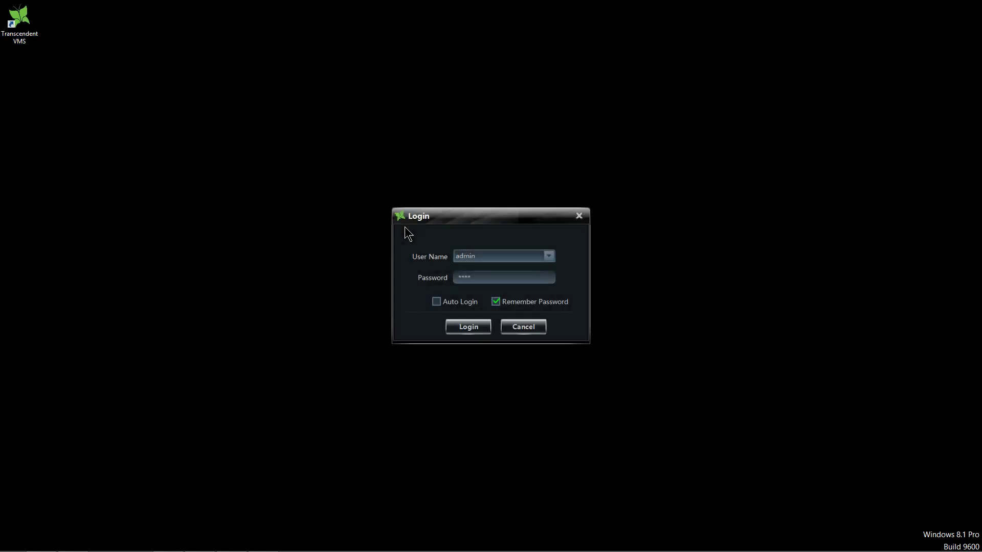
left_click(474, 325)
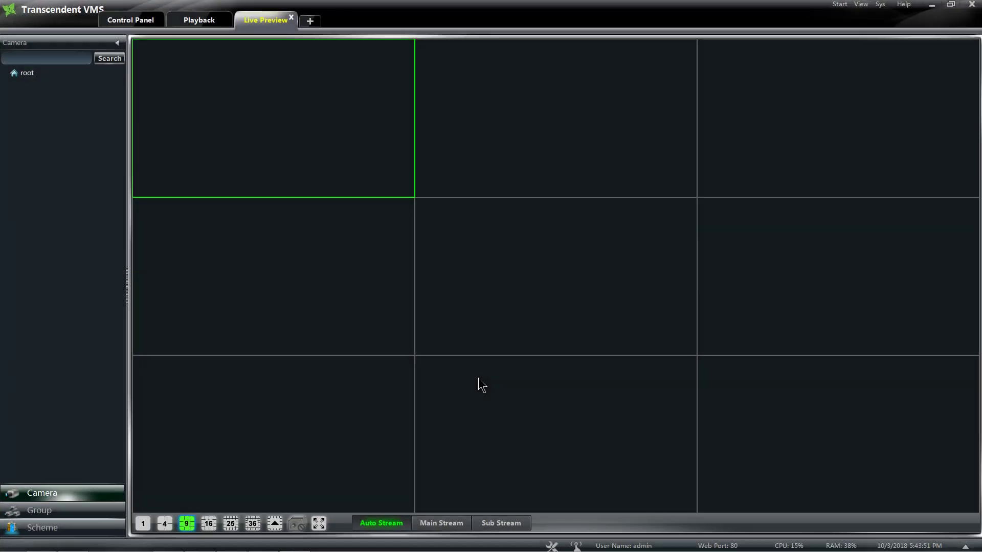
- From Control Panel's Device page, open Add Device to list the nine discovered 192.168.1.x devices
left_click(130, 20)
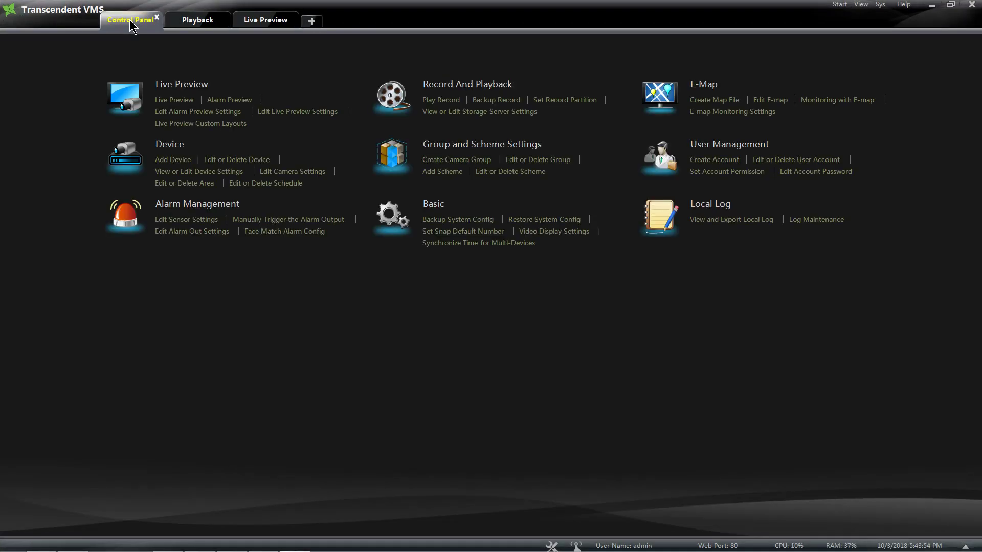
left_click(168, 148)
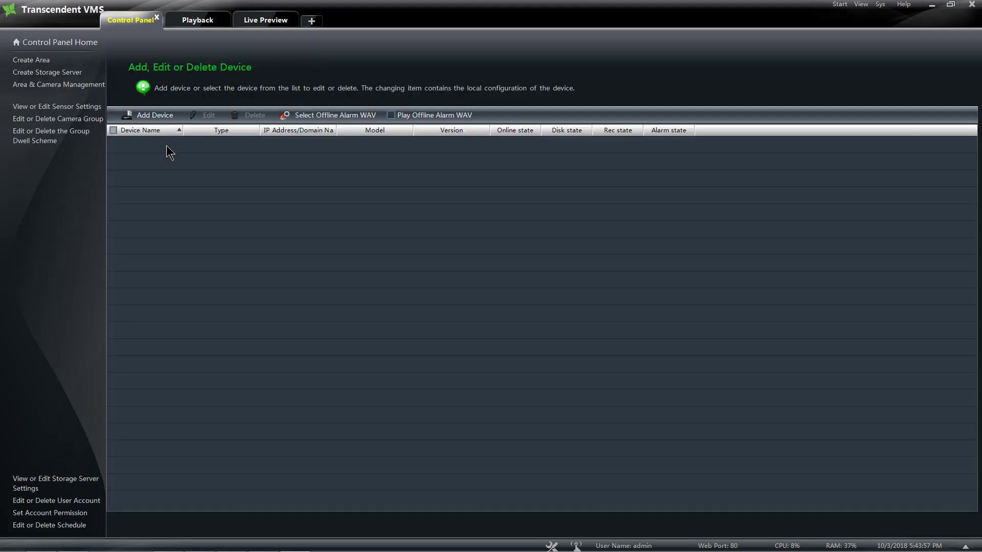
left_click(148, 114)
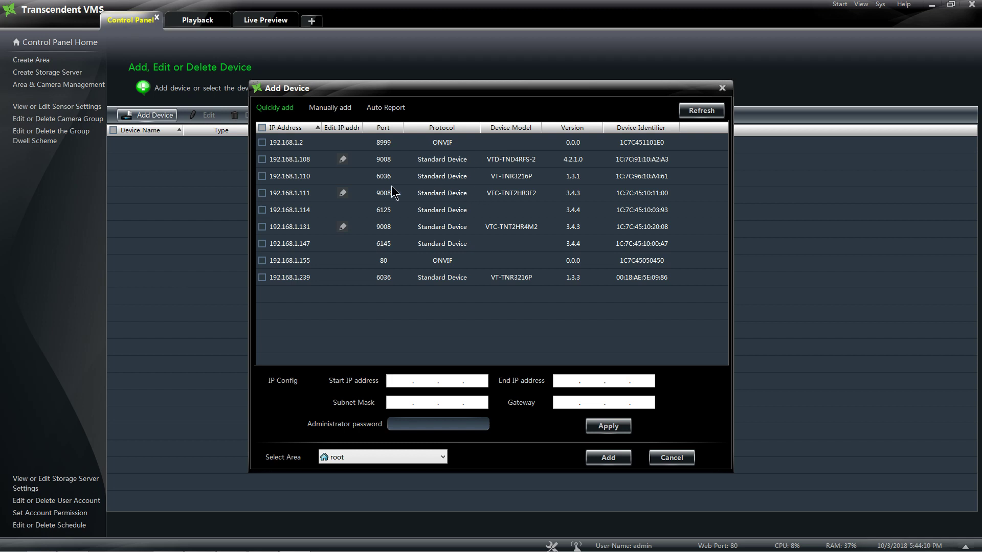
- Quick-add the NVR at 192.168.1.110 and the IP camera at 192.168.1.108
left_click(262, 176)
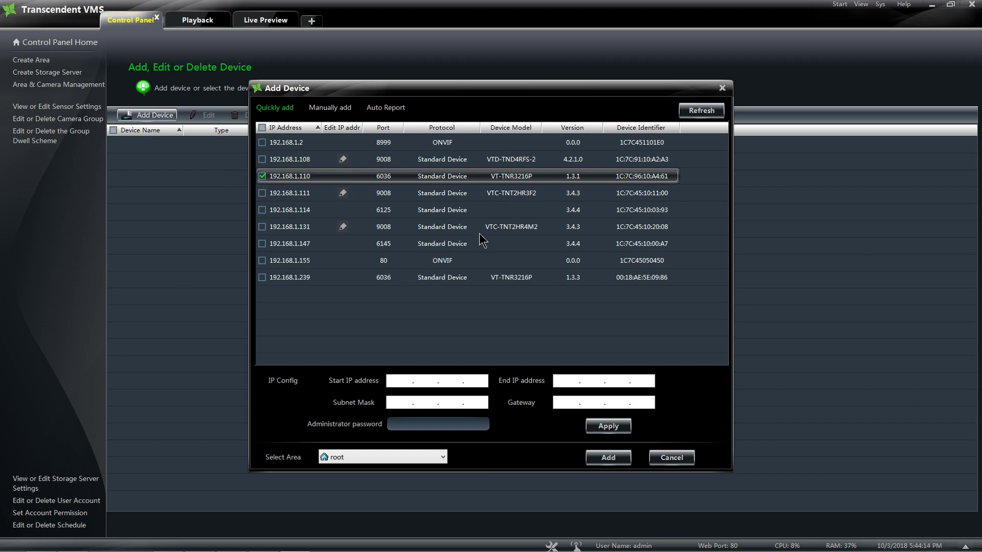
left_click(263, 159)
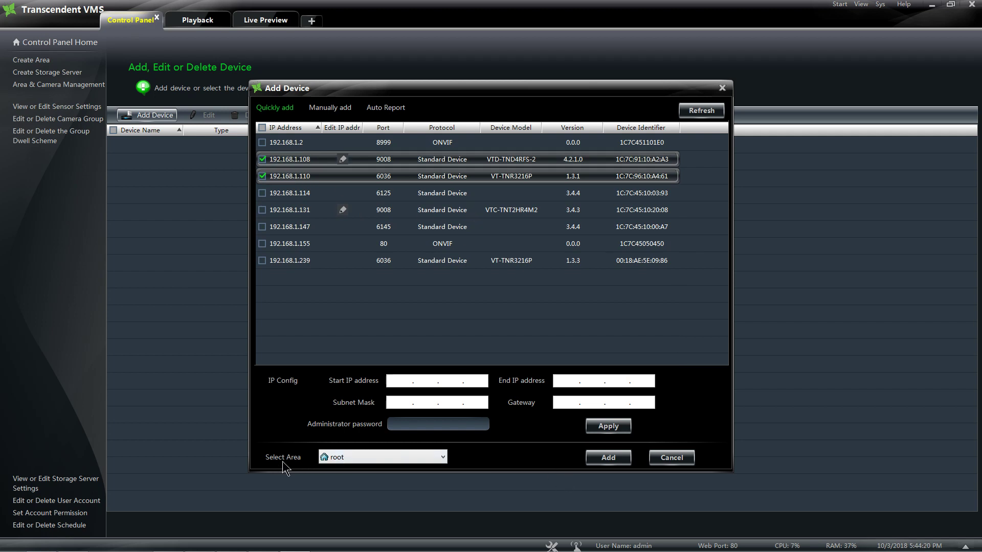
left_click(608, 457)
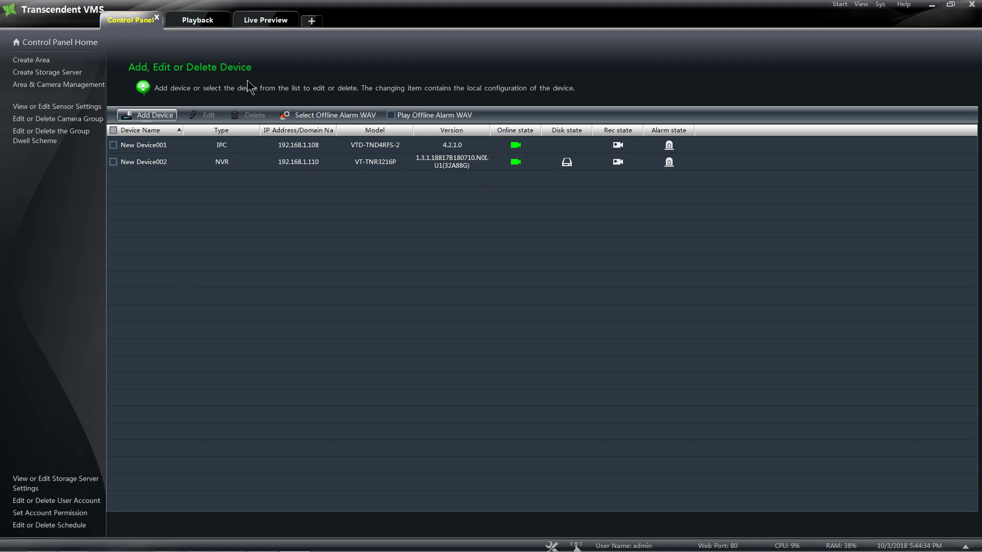
- In Live Preview, place New Device002_IPCamera in the middle-left cell and root's cameras from the top-left cell
left_click(261, 21)
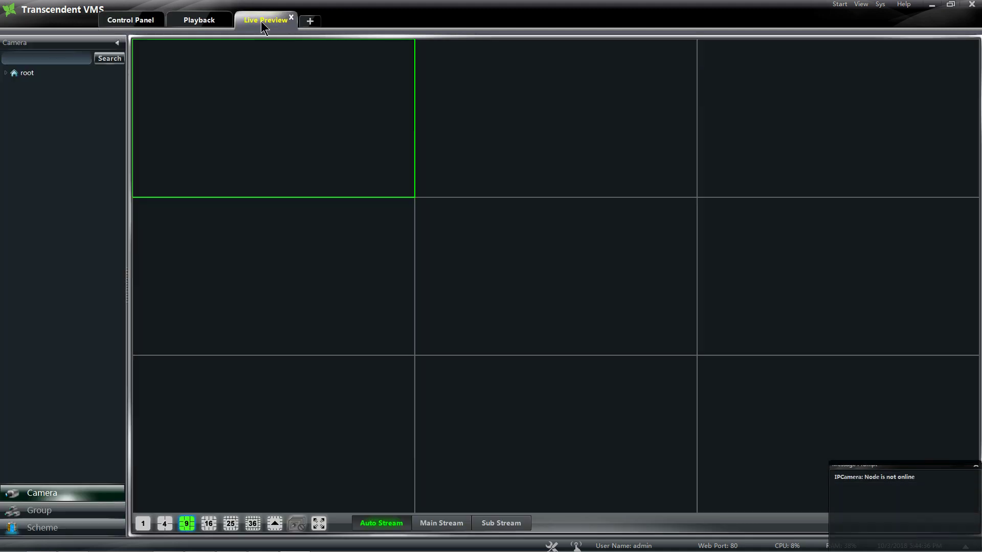
left_click(6, 74)
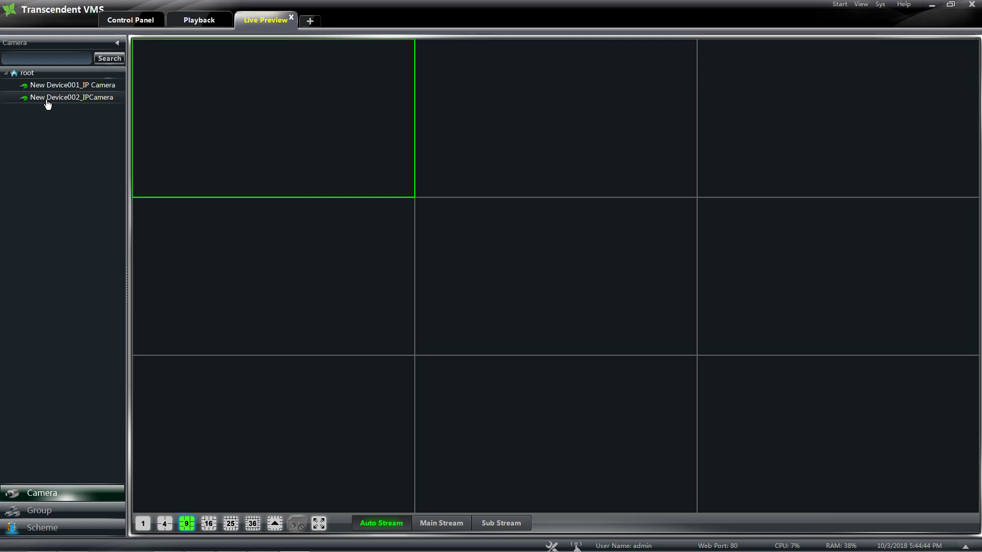
left_click_drag(48, 98, 315, 269)
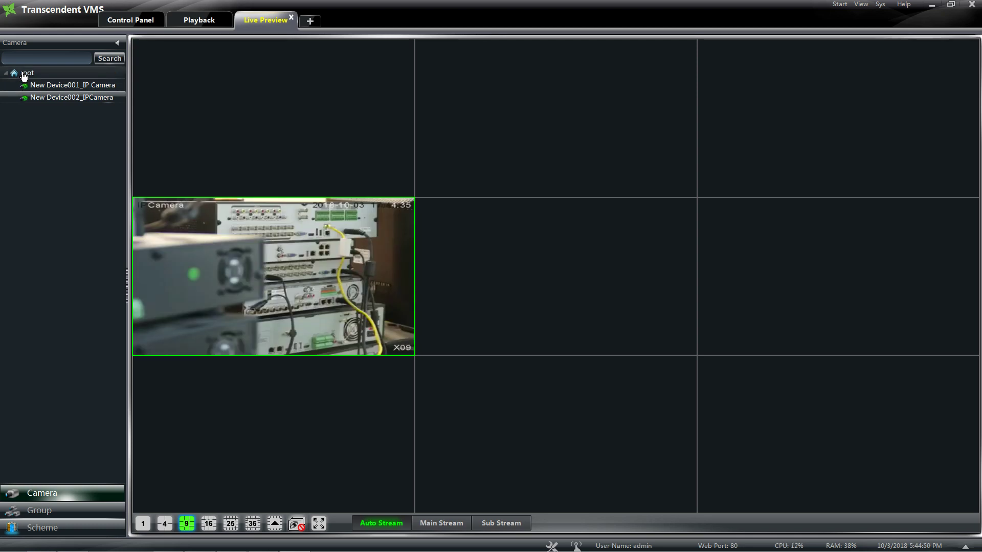
left_click_drag(23, 77, 159, 66)
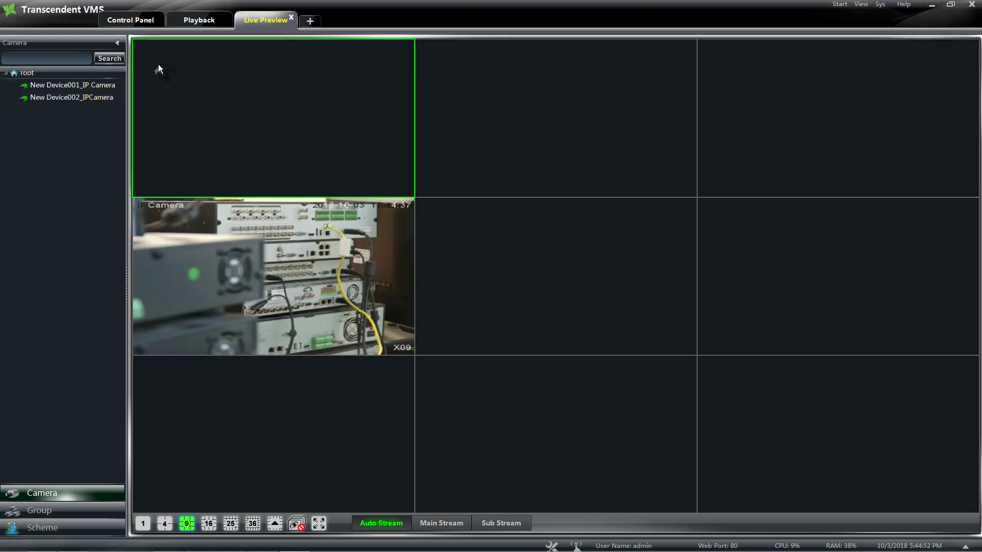
left_click_drag(204, 91, 204, 92)
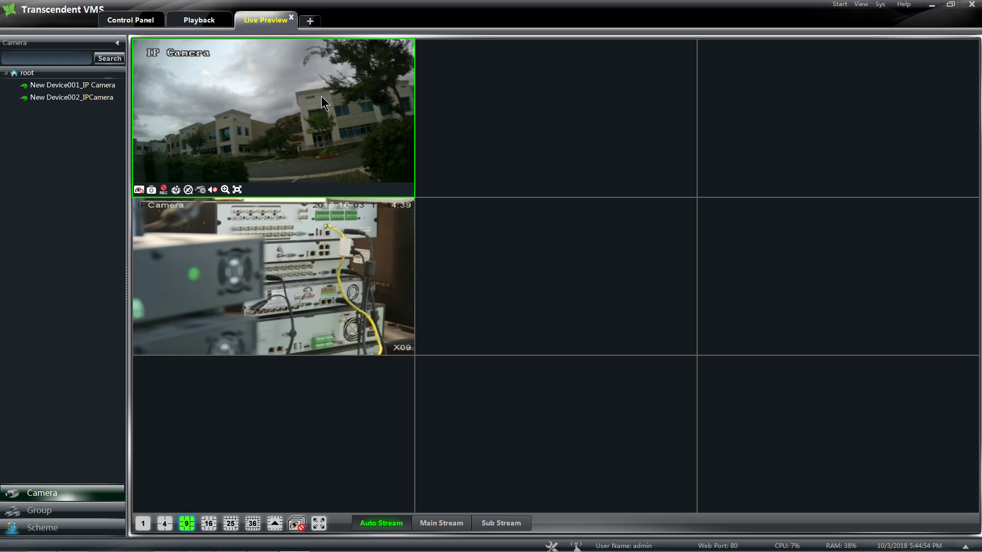
mouse_move(324, 328)
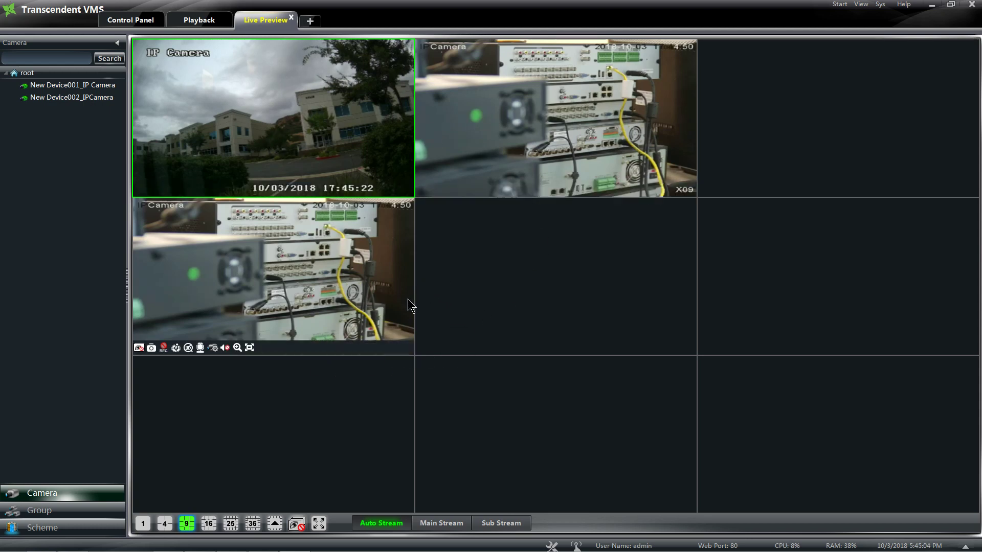
- Return to device management and start a manual Add Device entry
left_click(129, 21)
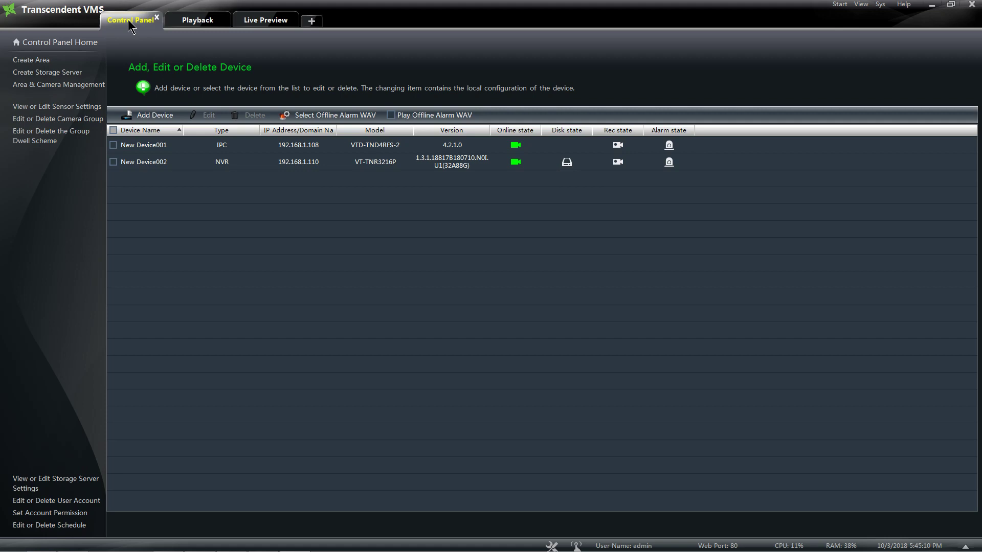
left_click(152, 116)
left_click(327, 109)
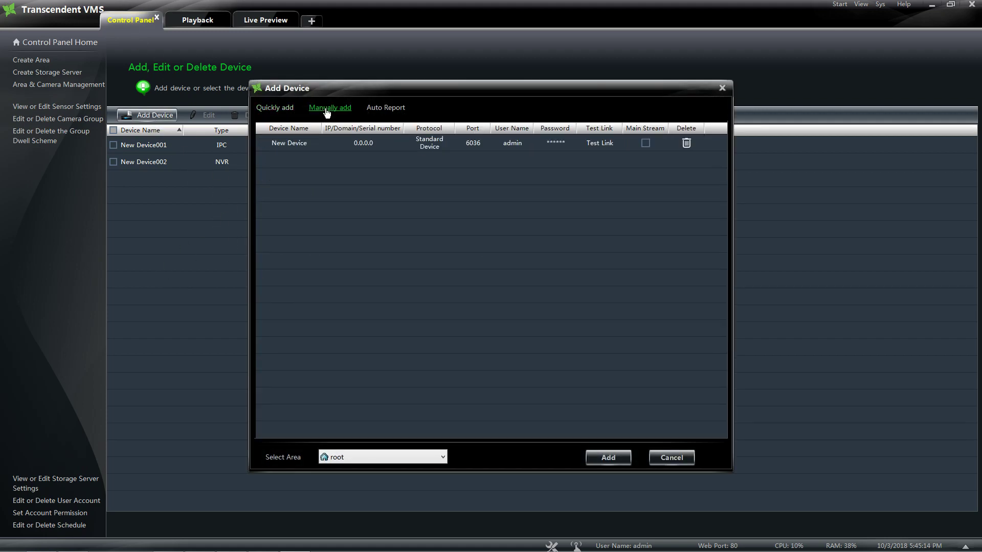
- Rename the new manual device entry to 'vitek dvr'
double_click(298, 143)
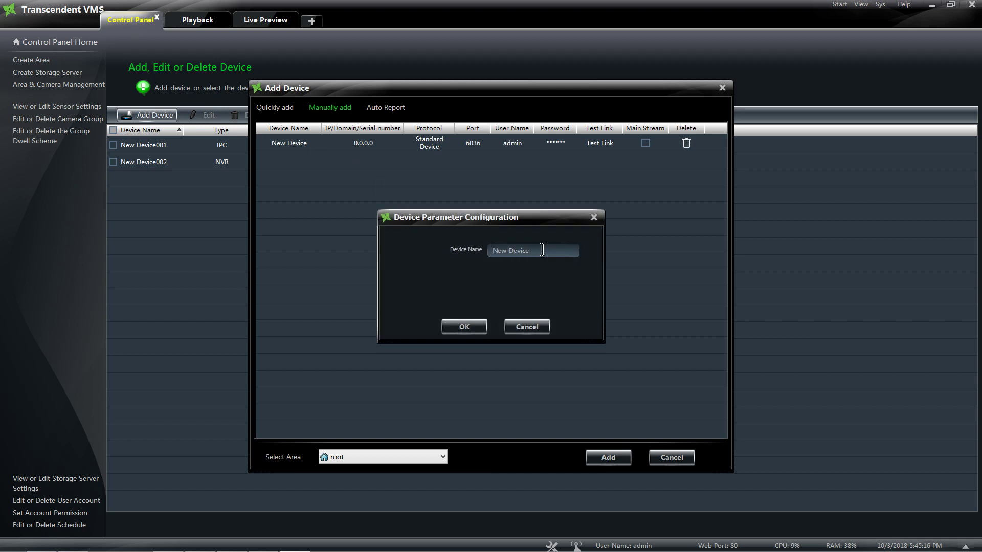
left_click_drag(544, 251, 393, 221)
type("vit")
key("BackSpace")
left_click(458, 328)
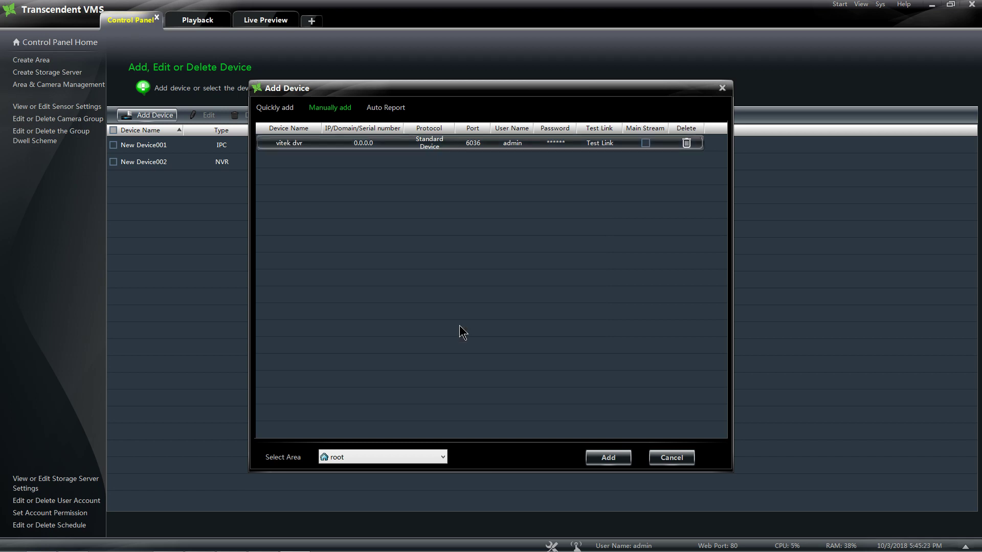
double_click(364, 144)
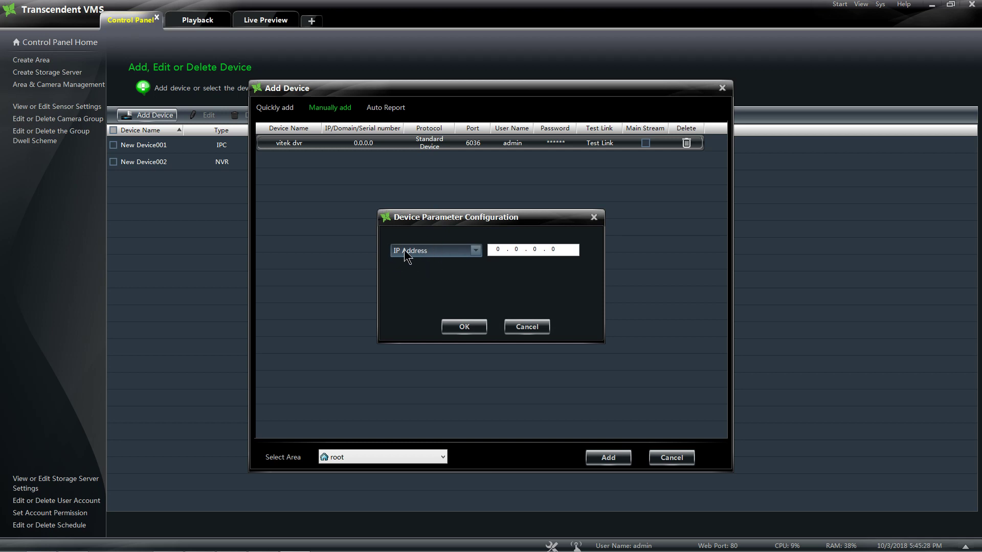
left_click(476, 251)
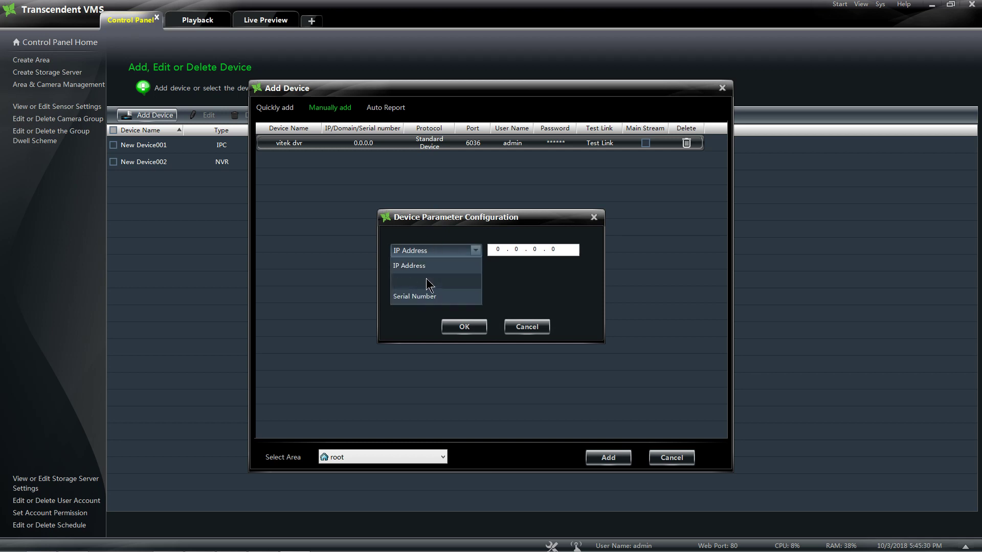
left_click(429, 282)
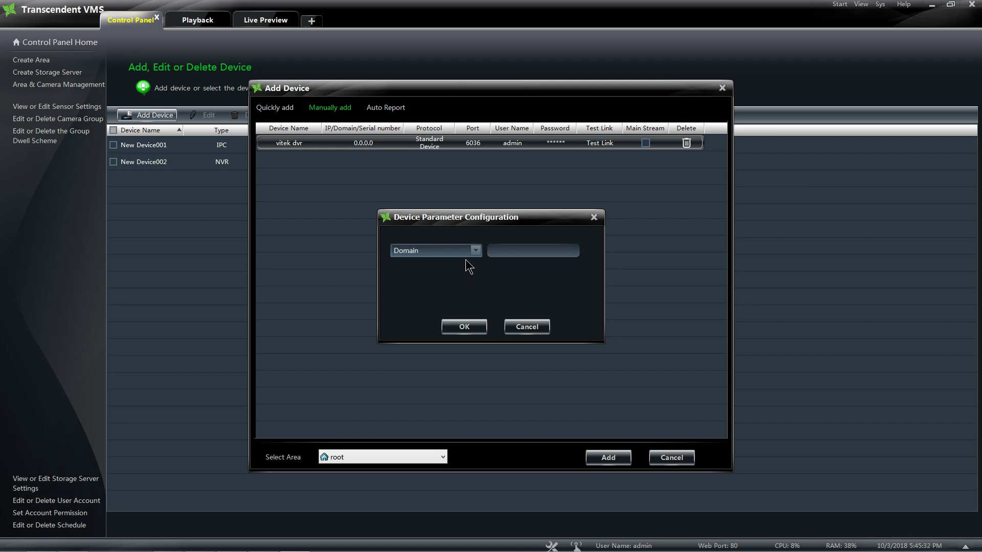
left_click(475, 250)
left_click(424, 296)
left_click(476, 250)
left_click(412, 266)
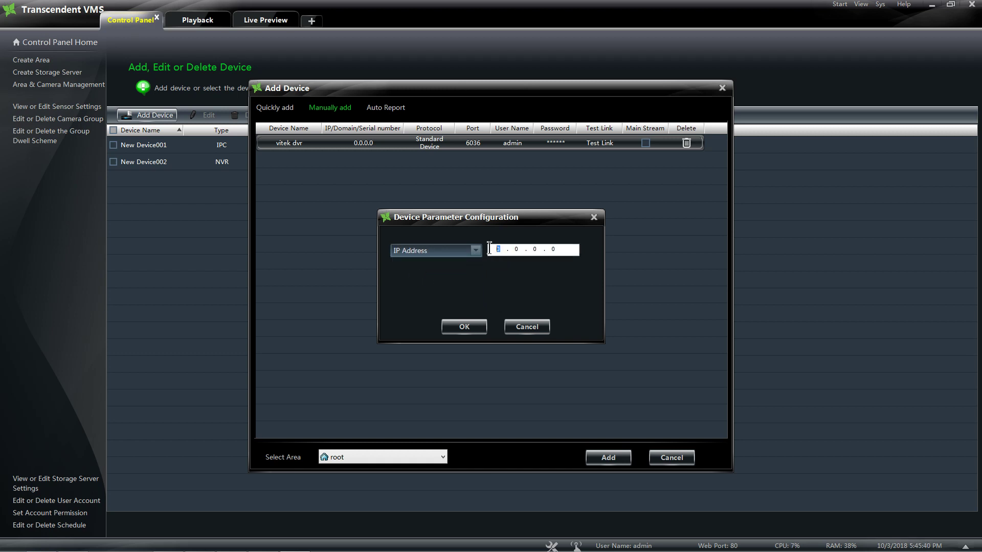
type("76 . 81 . 140 . 235")
left_click(464, 326)
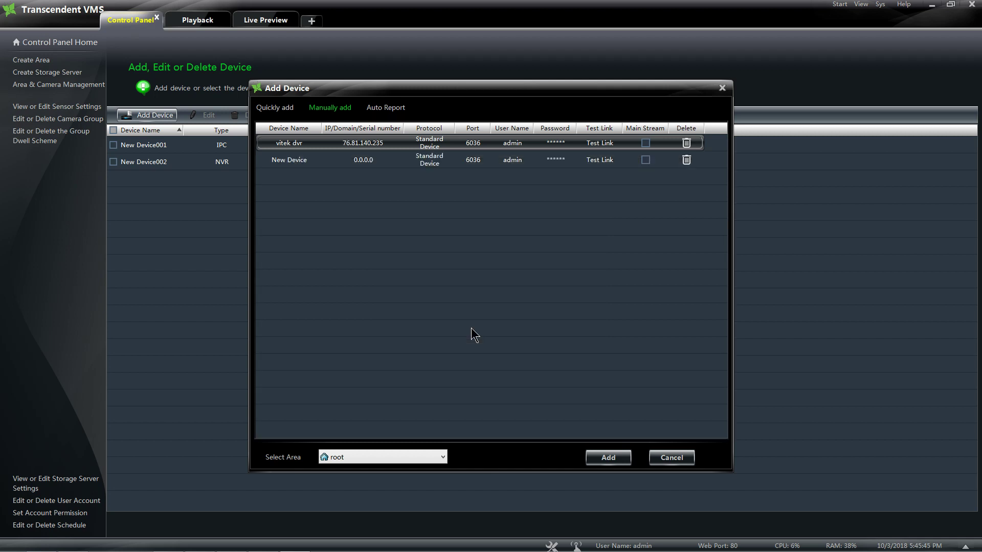
- Replace the vitek dvr device's password with a new one
left_click(556, 144)
left_click(511, 254)
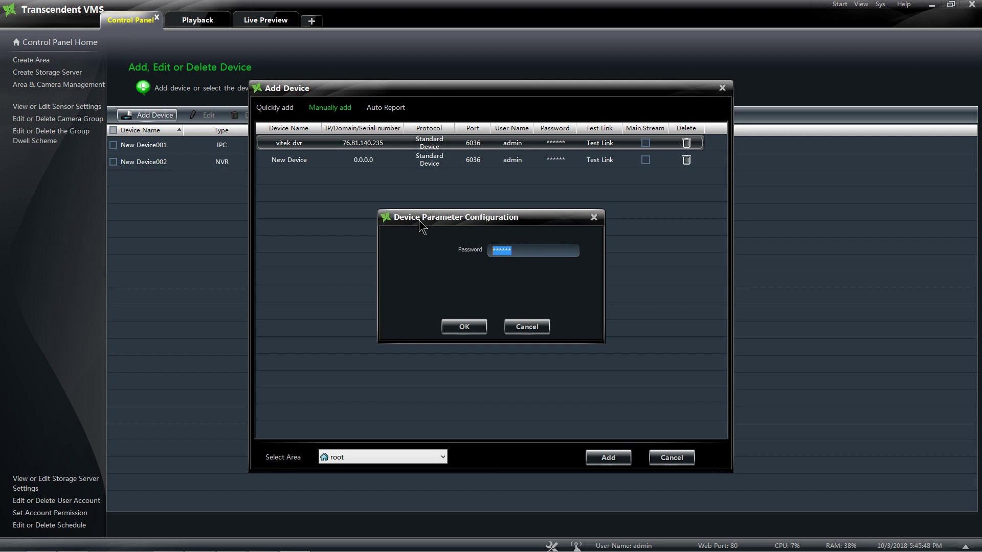
type("**")
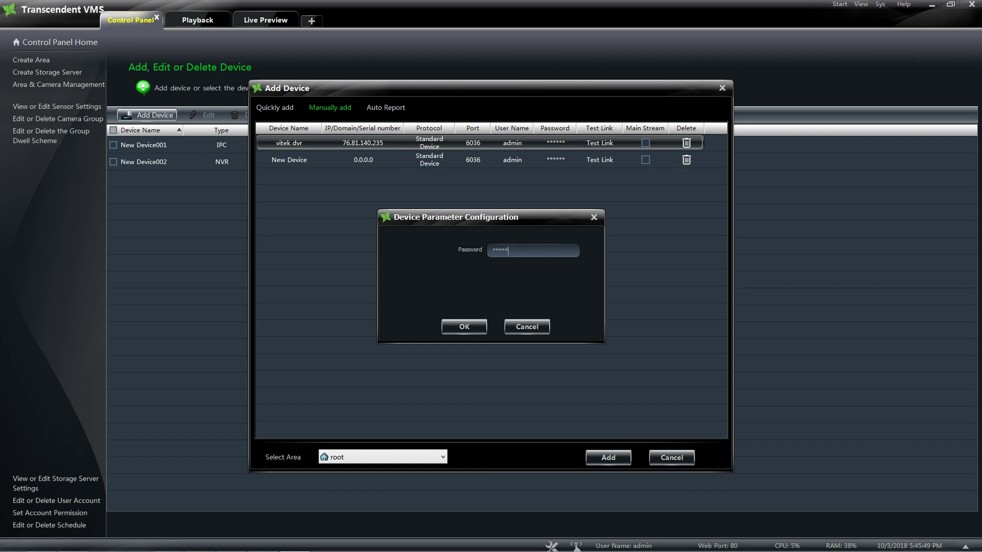
left_click(479, 330)
- Change the vitek dvr port from 6036 to 8019
left_click(478, 146)
left_click(508, 251)
type("8019")
left_click(470, 324)
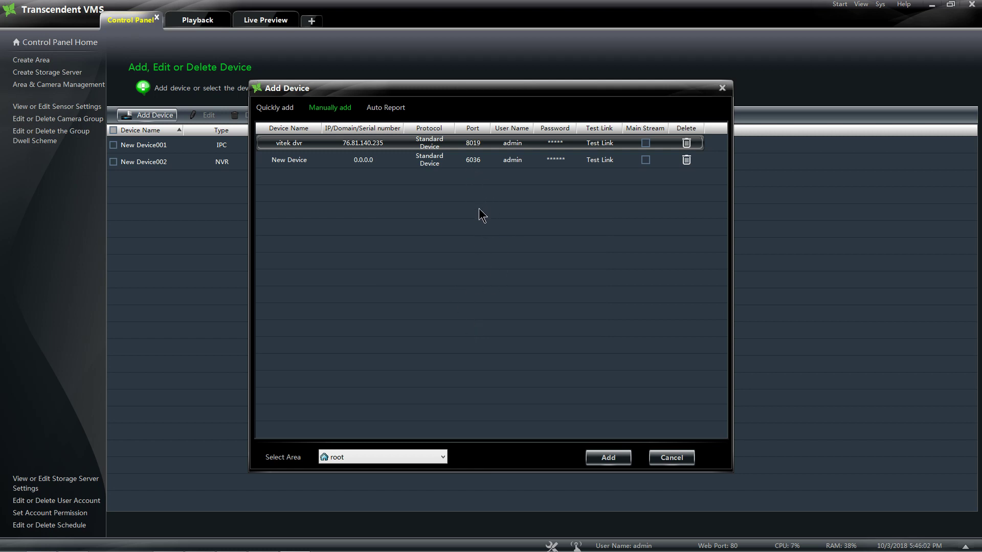
- Test the vitek dvr link successfully, then add it as an online DVR (VT-TR5HA410)
left_click(598, 143)
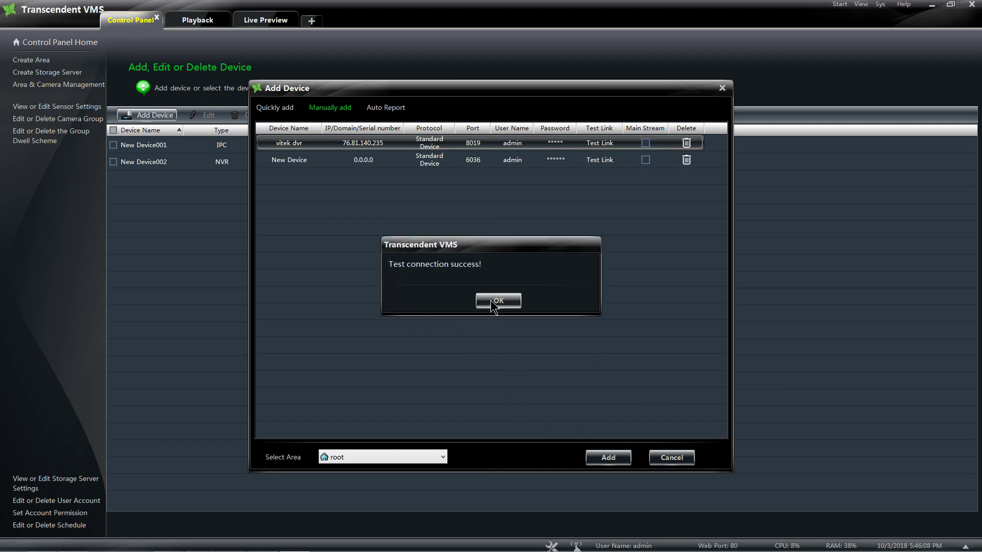
left_click(492, 300)
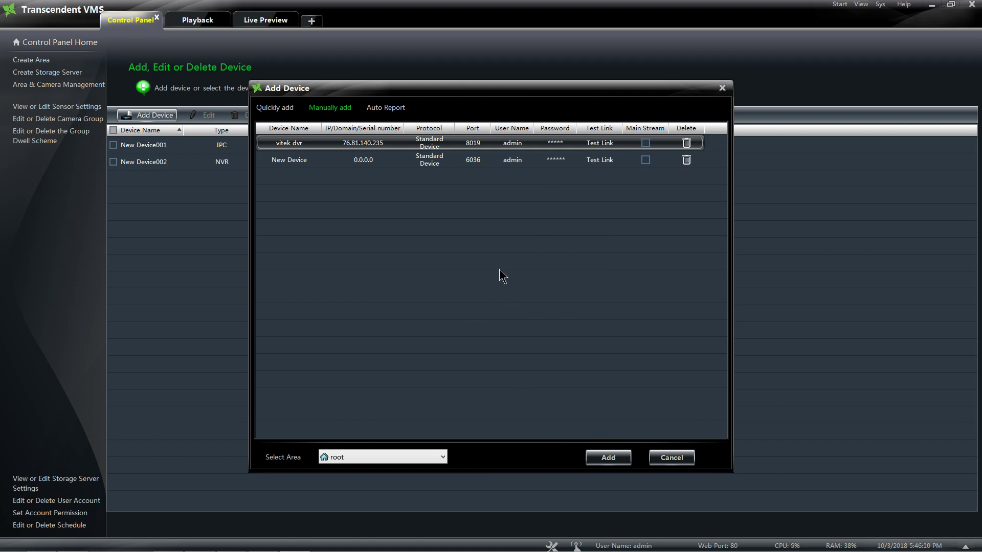
left_click(608, 457)
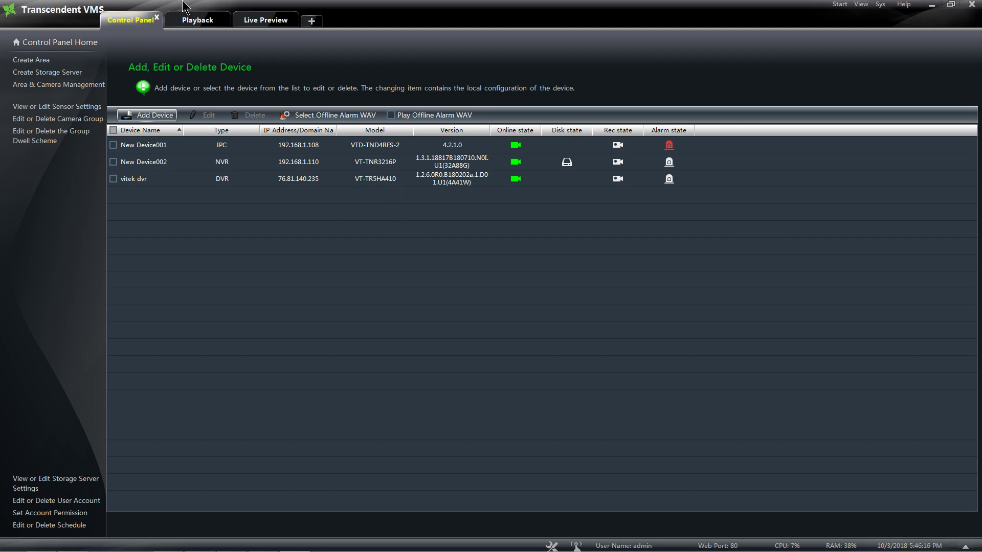
- Put the TPTZ camera in the middle cell and load all root cameras into the preview grid
left_click(280, 20)
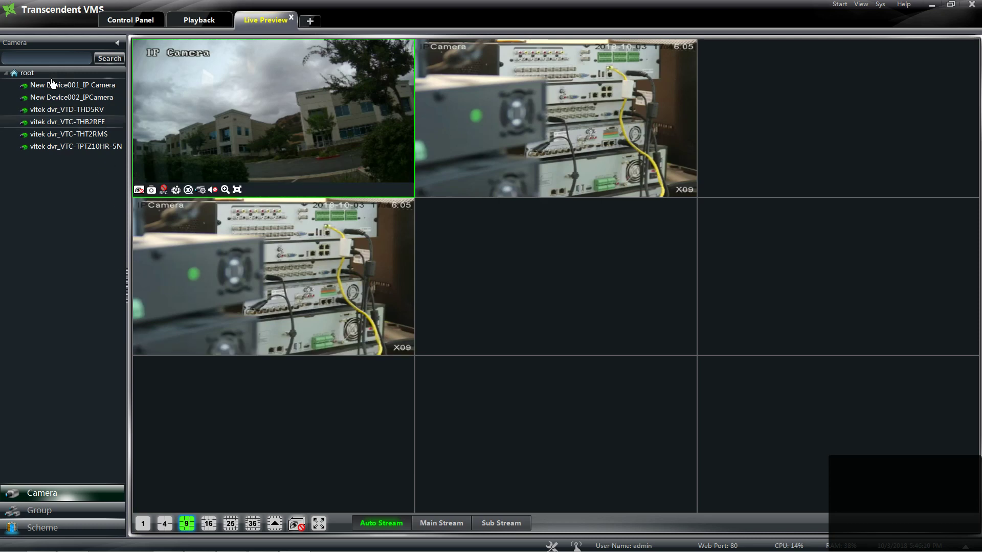
mouse_move(131, 206)
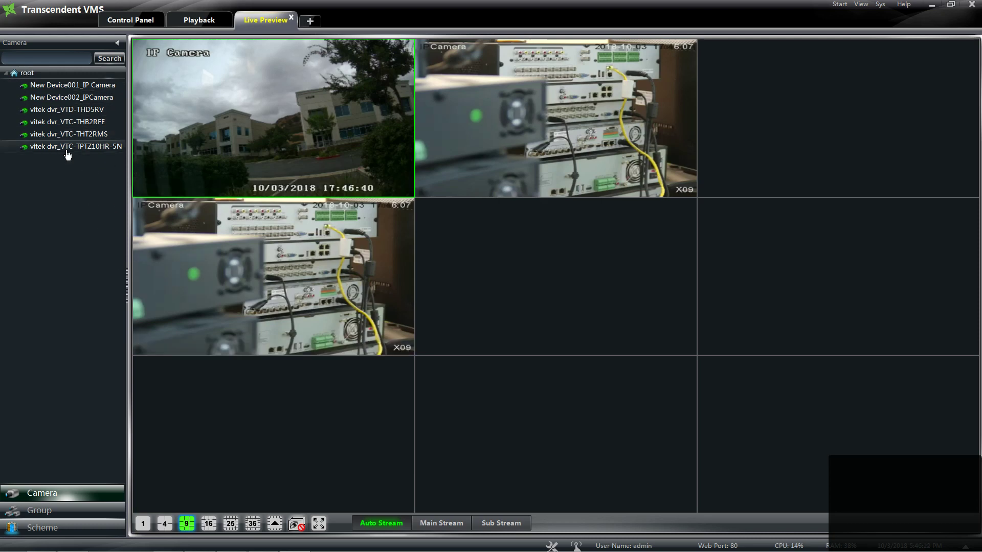
left_click_drag(71, 147, 489, 321)
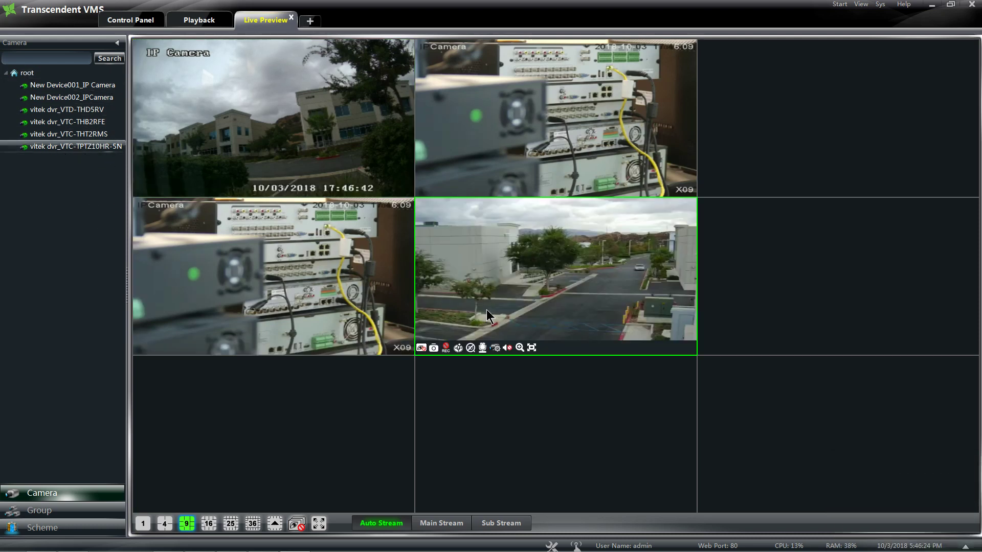
double_click(23, 75)
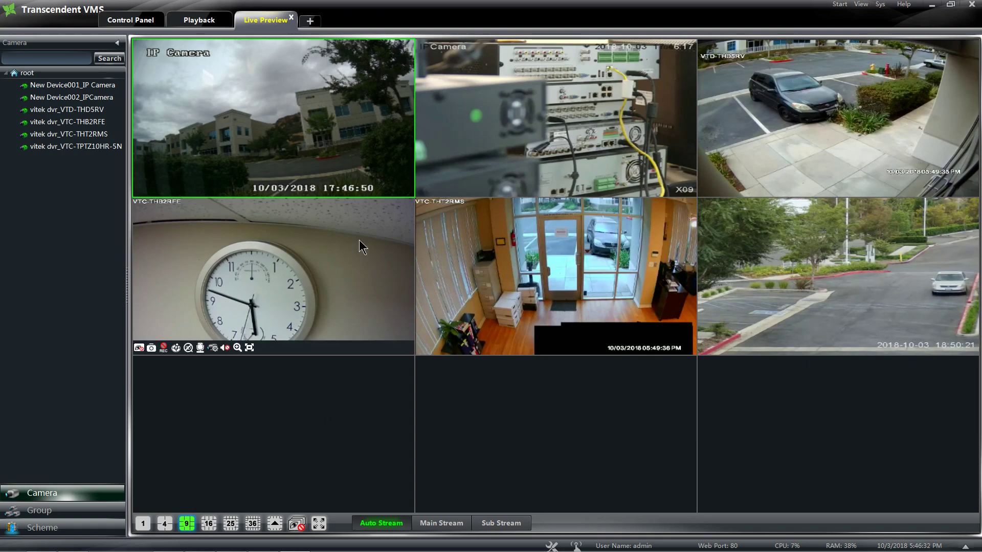
left_click(125, 23)
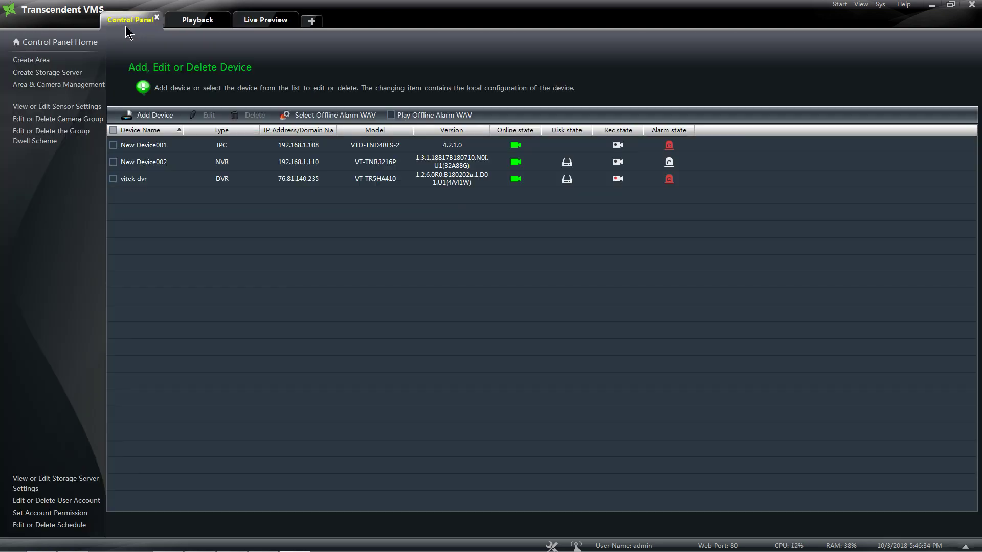